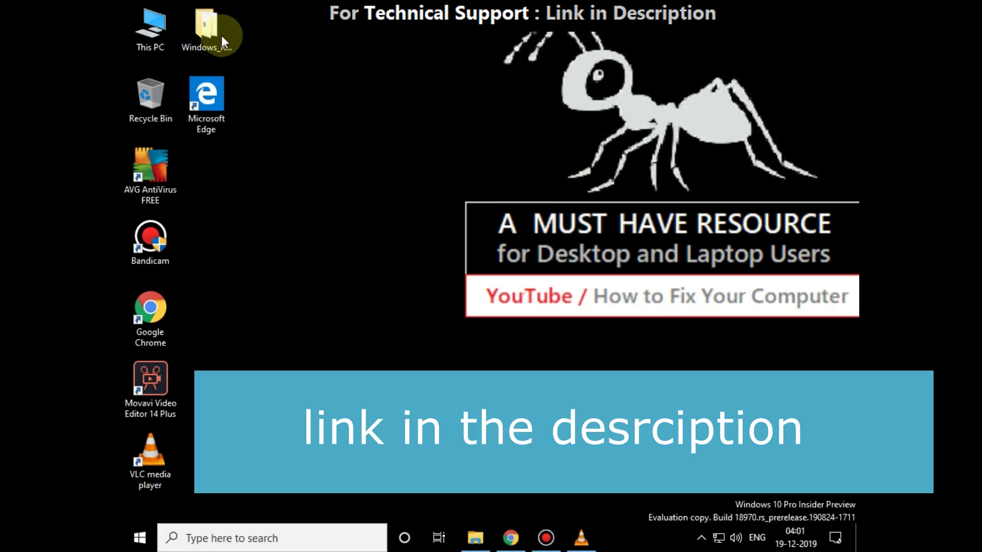
Step: Launch Windows_Repair_Toolbox from its folder, accept the licence, start normal mode and acknowledge the definitions update
left_click(211, 48)
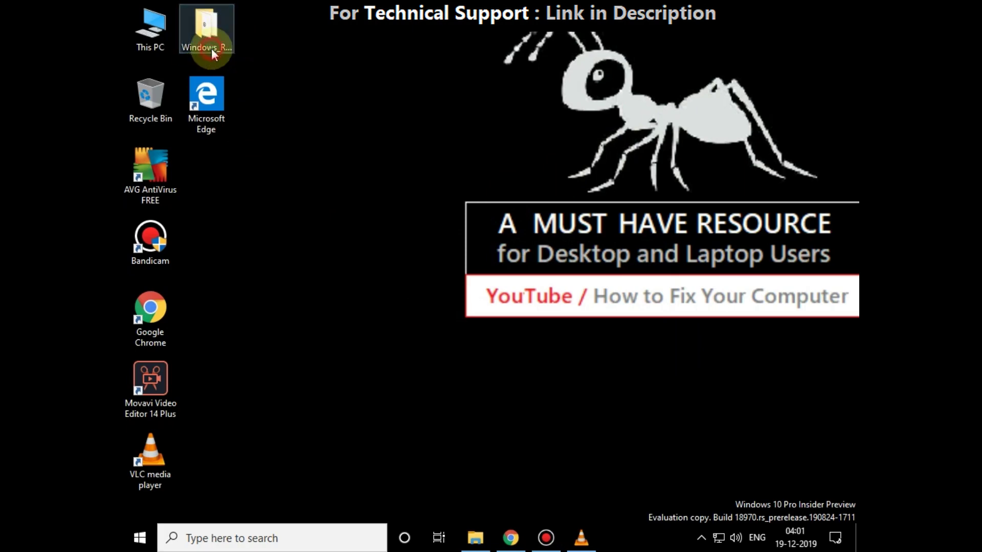
double_click(211, 48)
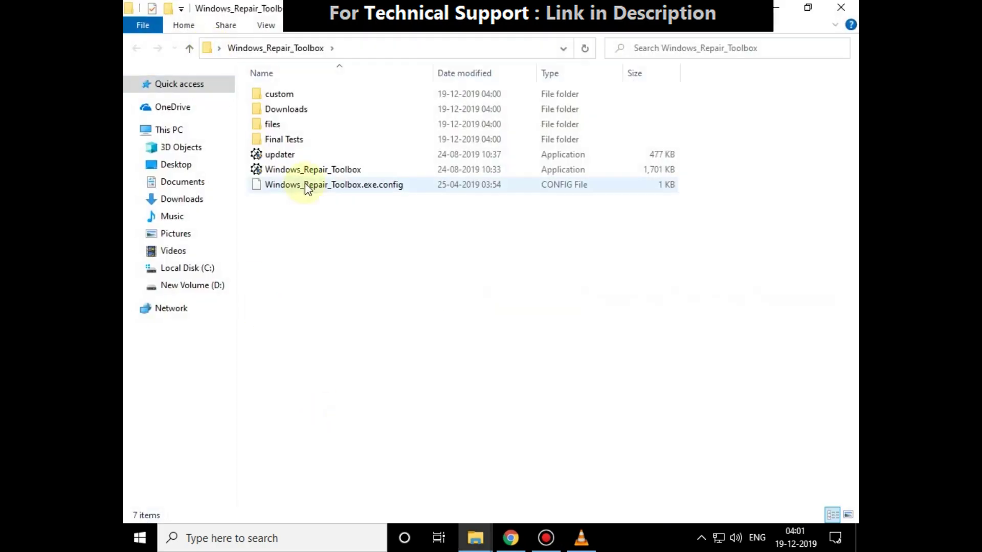
double_click(312, 170)
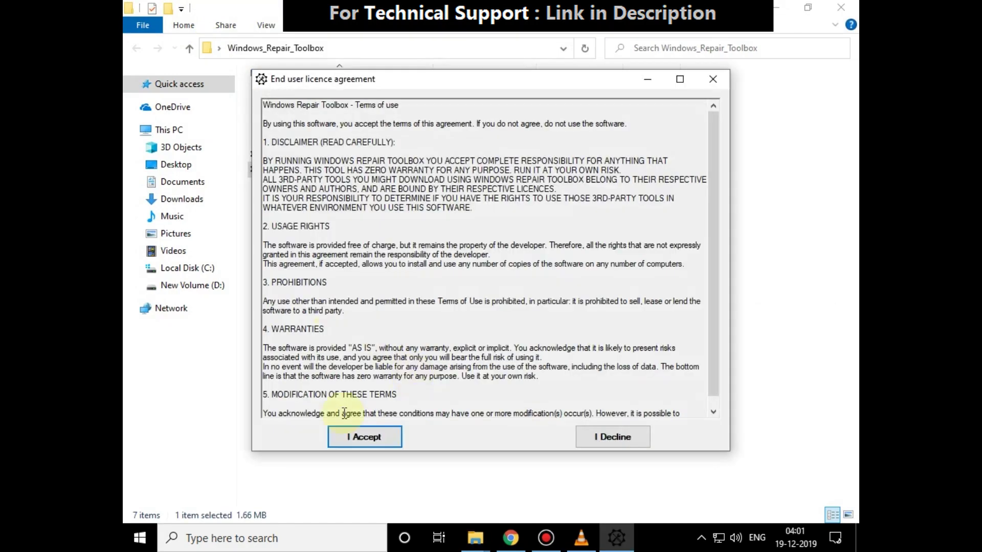
left_click(362, 439)
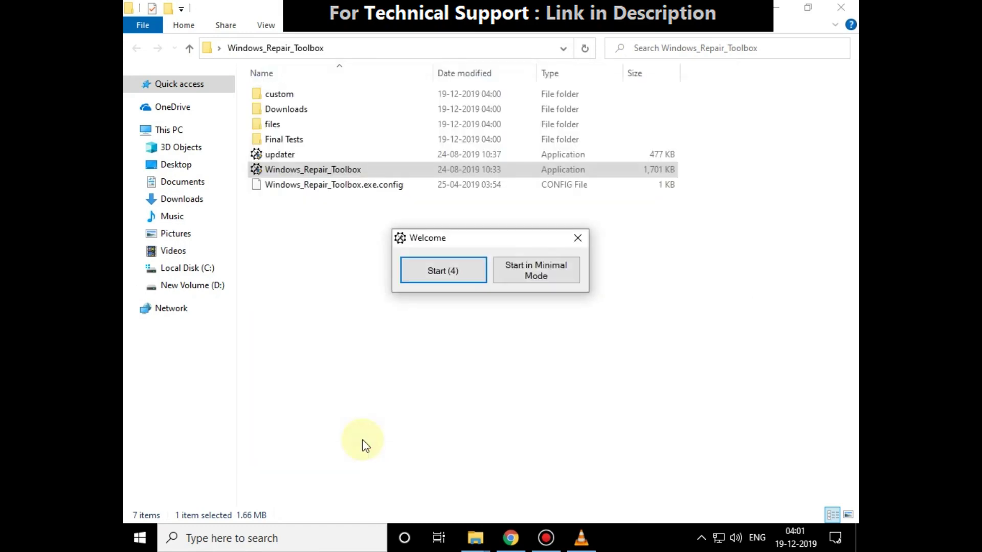
left_click(444, 270)
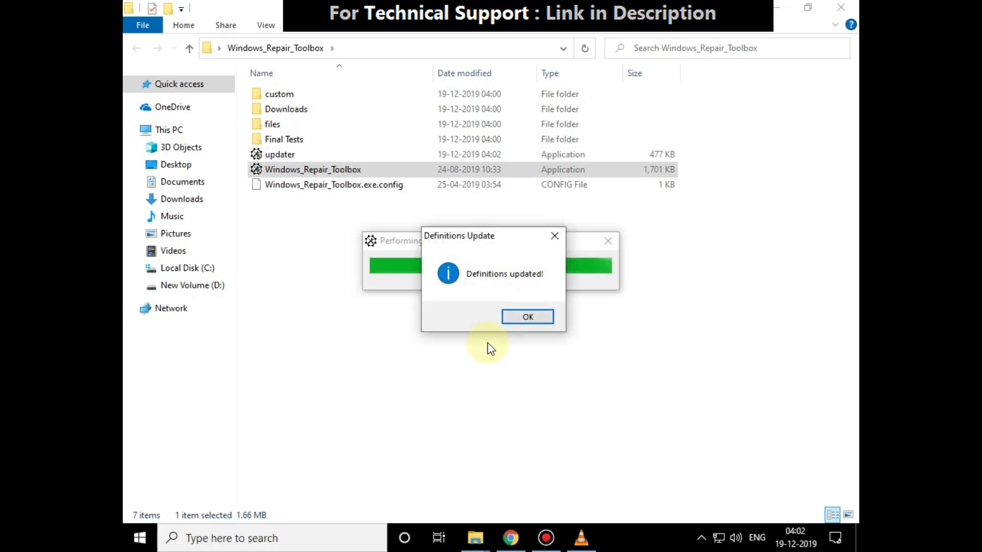
left_click(540, 317)
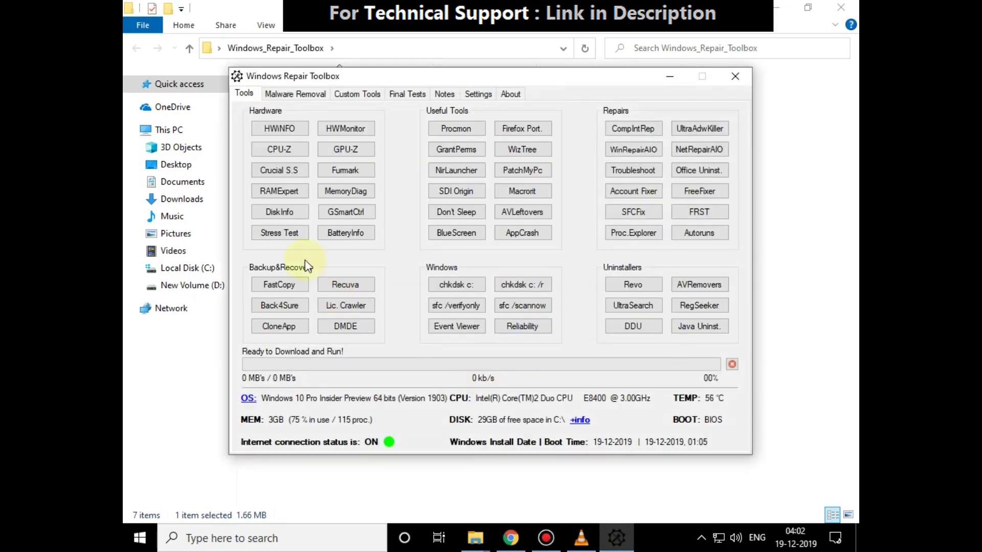
Step: Run DiskInfo to review drive health, then close CrystalDiskInfo, the toolbox and its folder window
left_click(286, 213)
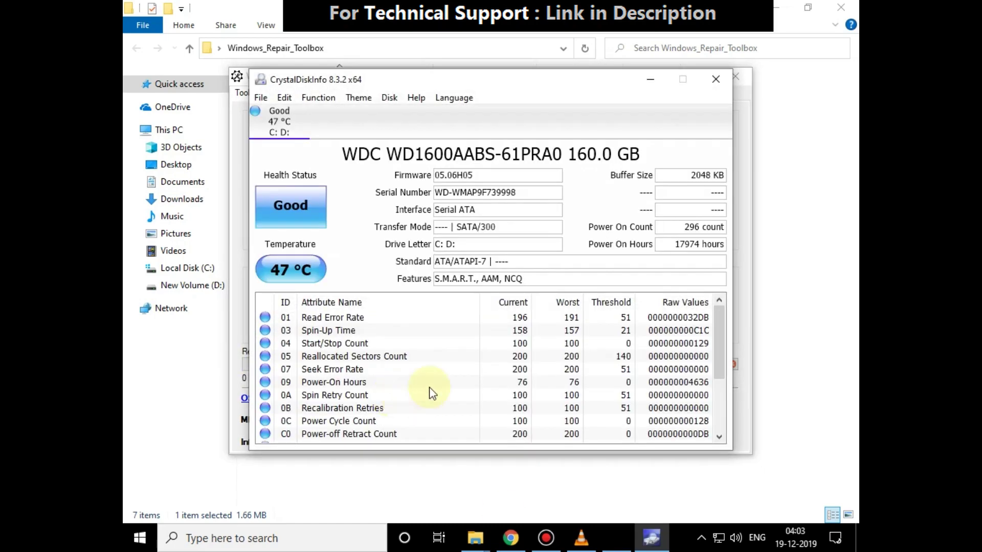
left_click(709, 80)
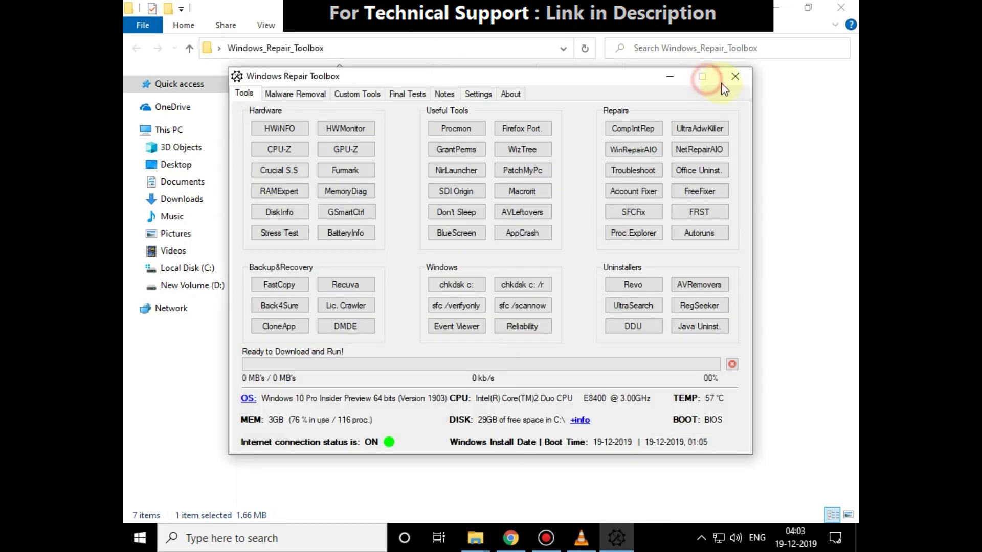
left_click(732, 80)
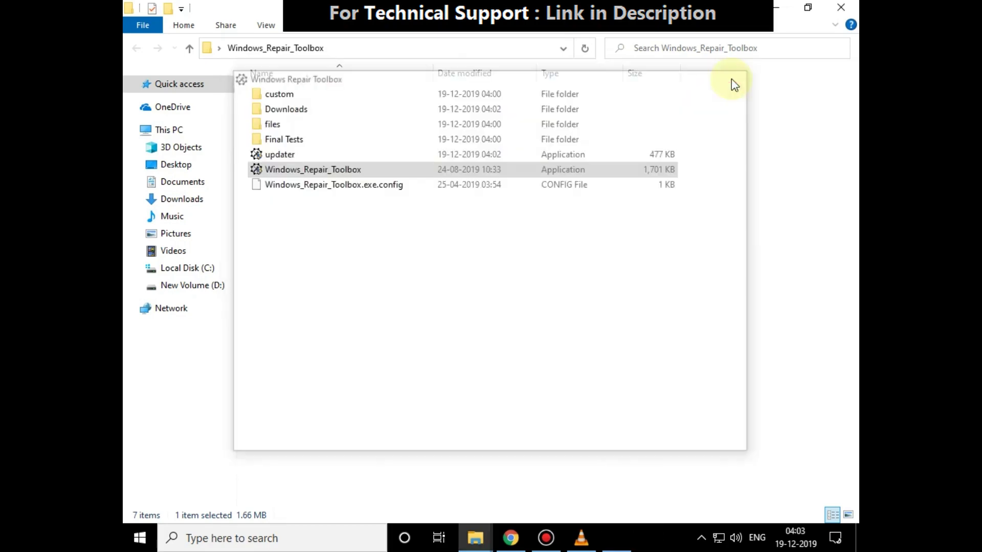
left_click(839, 11)
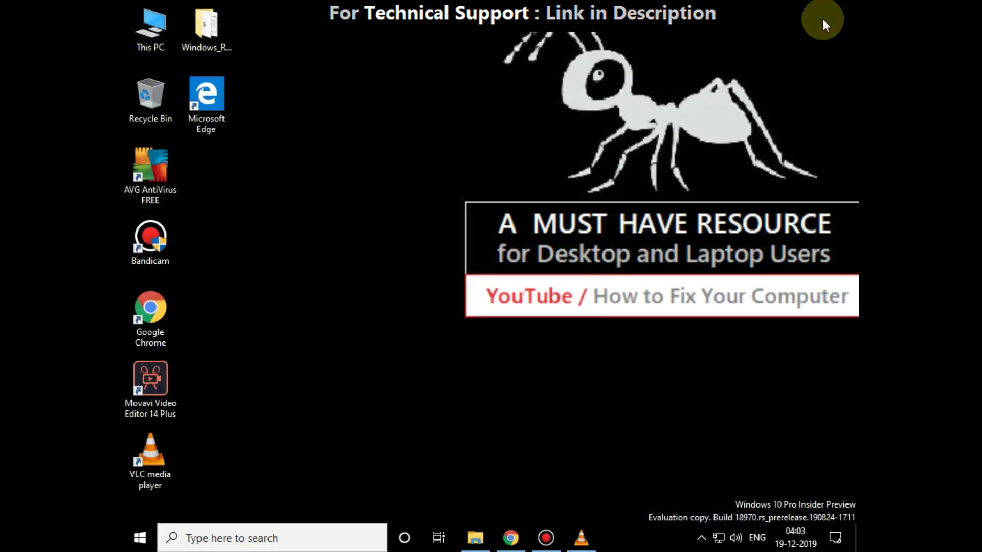
Step: Open Windows Settings from the Start menu
left_click(139, 538)
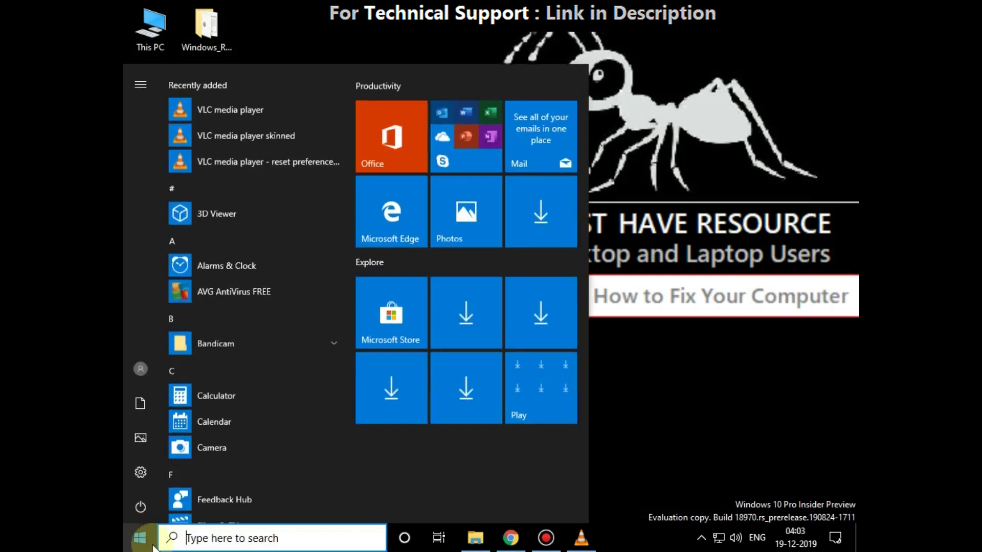
left_click(141, 473)
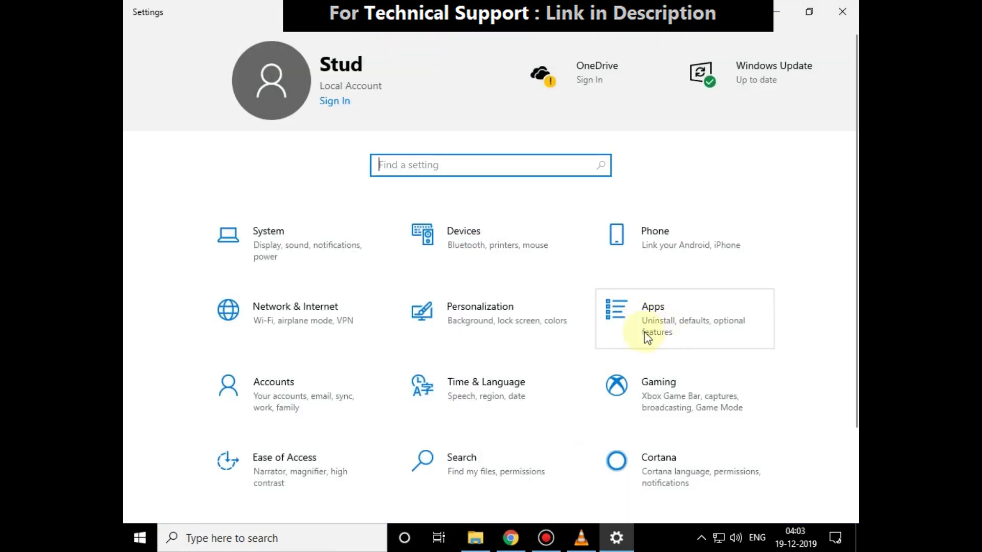
Step: Reset Default apps to Microsoft's recommended defaults under Apps, then close Settings
left_click(657, 326)
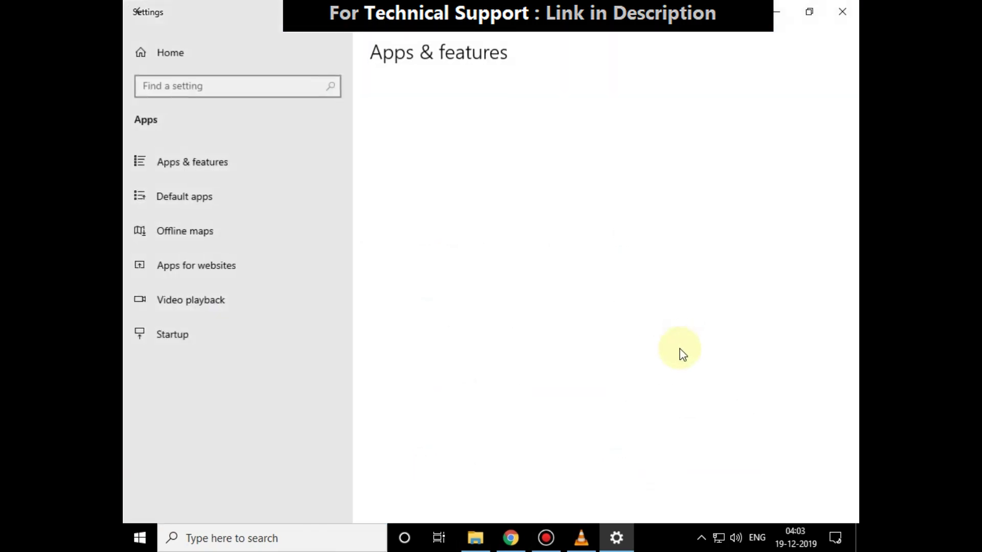
left_click(192, 198)
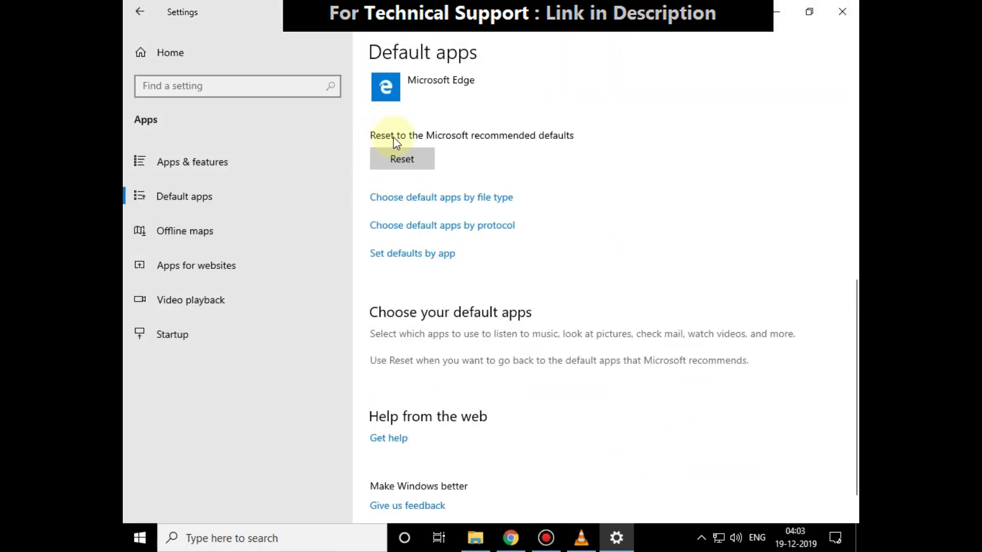
left_click(412, 166)
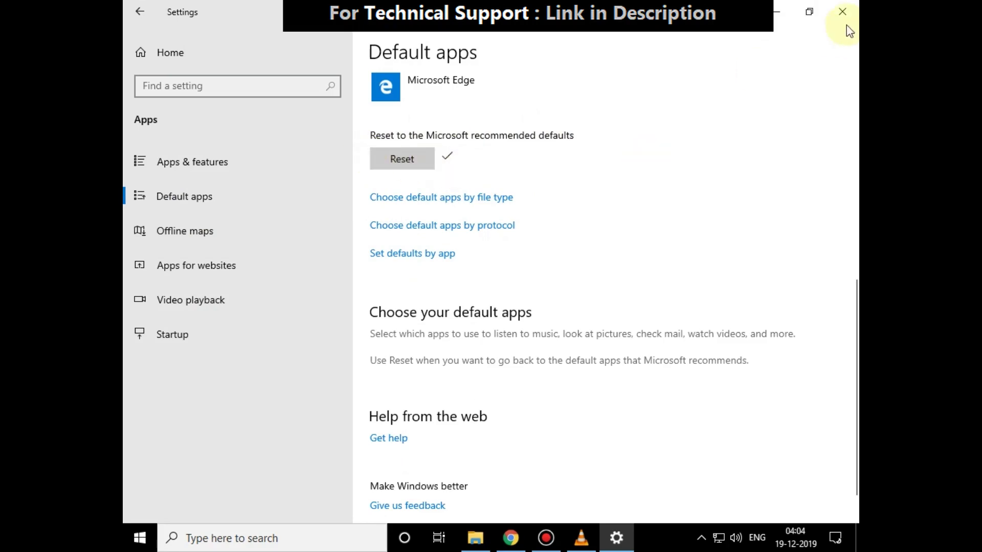
left_click(843, 12)
Step: Find Run through taskbar search and launch the prefilled msconfig command
left_click(300, 540)
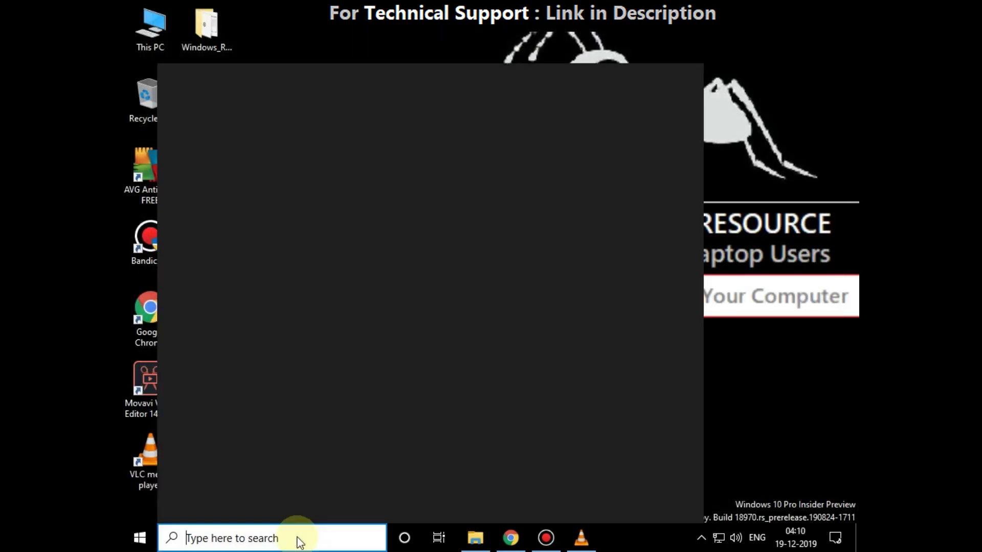
type("run")
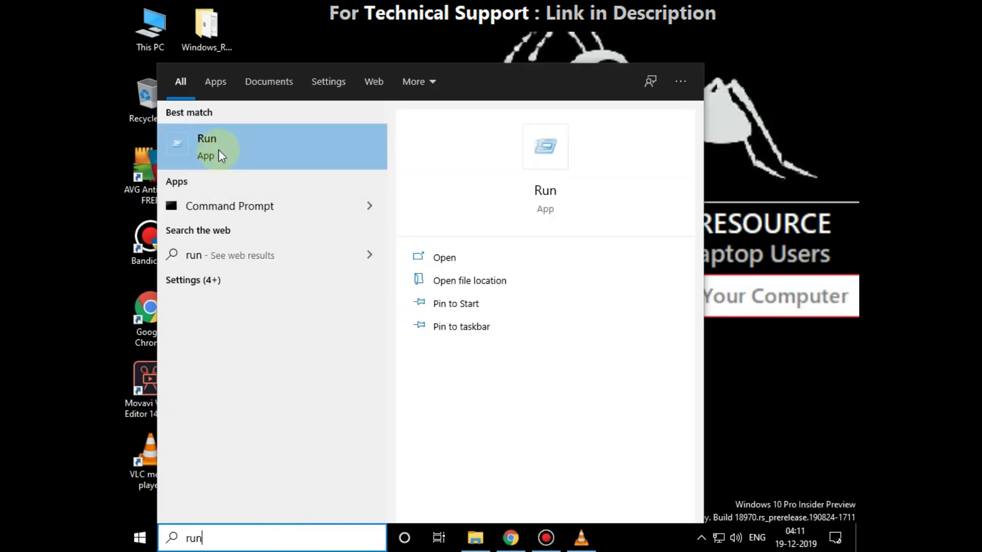
left_click(218, 149)
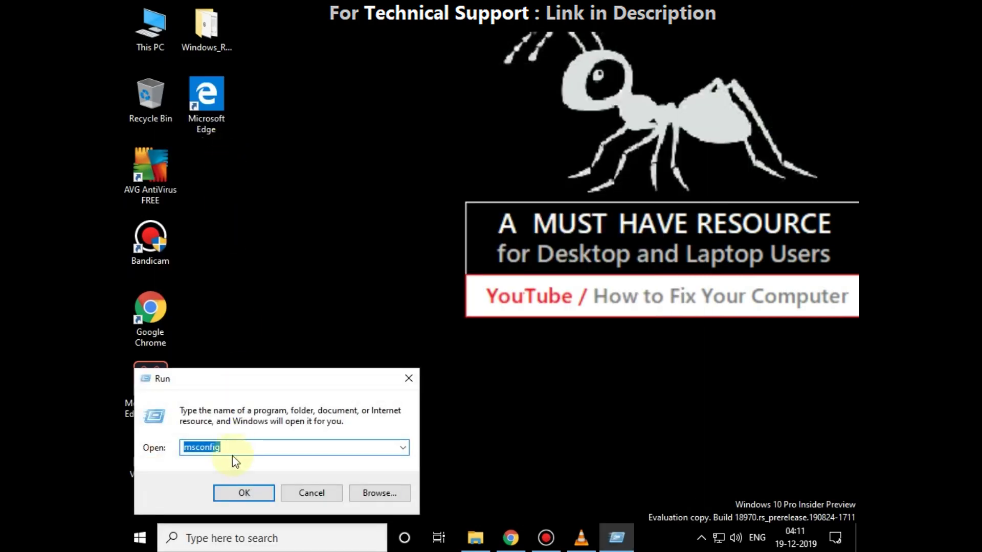
left_click(231, 447)
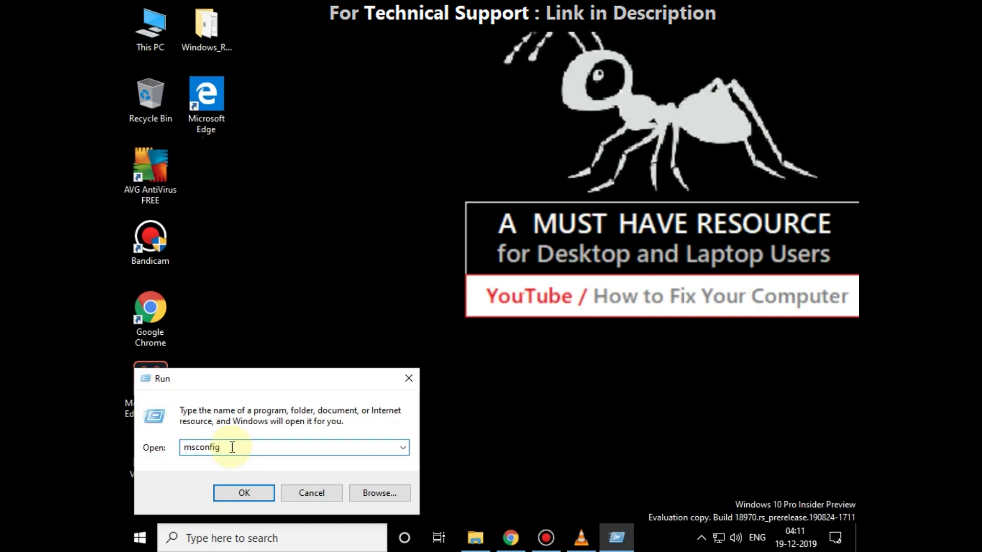
left_click(244, 493)
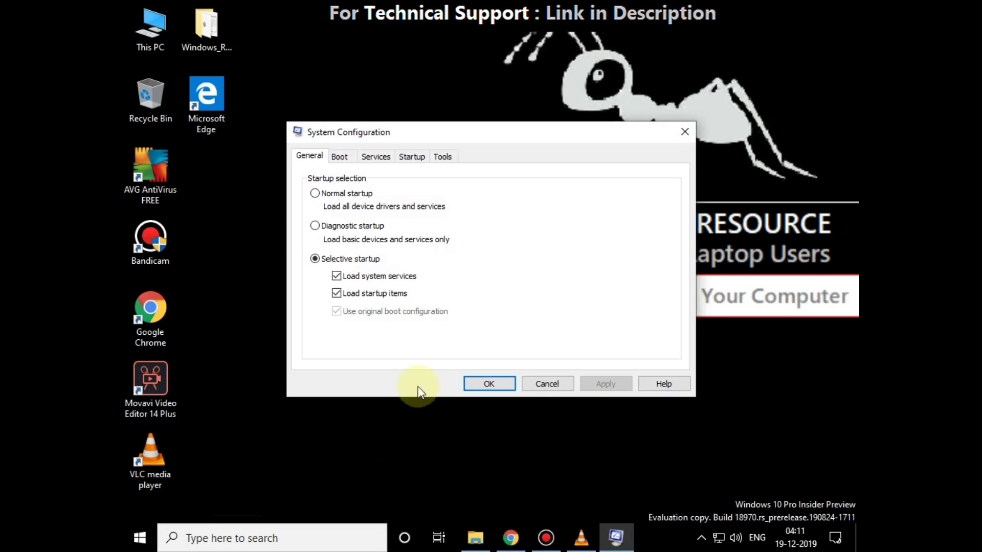
Step: Hide all Microsoft services and disable the remaining ones, then move to Startup items
left_click(376, 157)
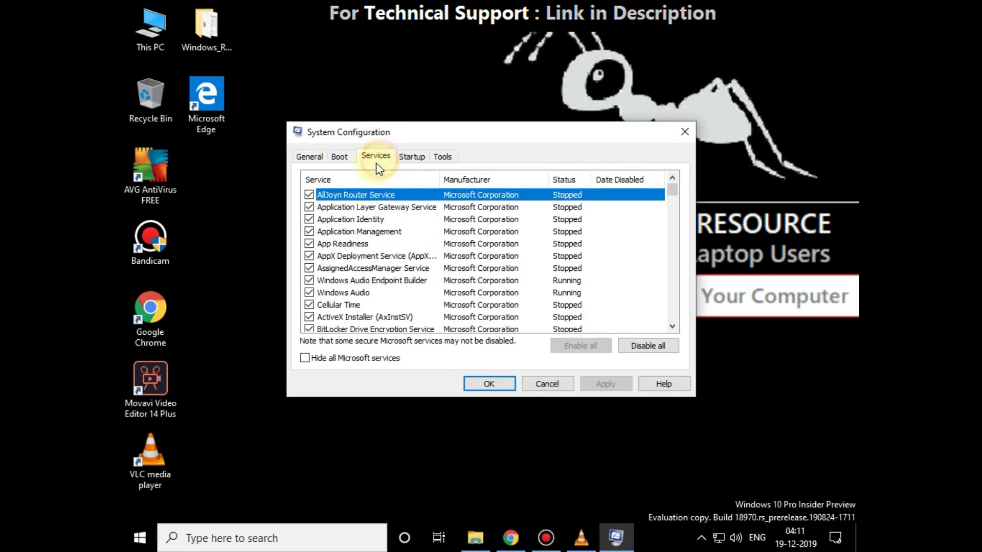
left_click(305, 359)
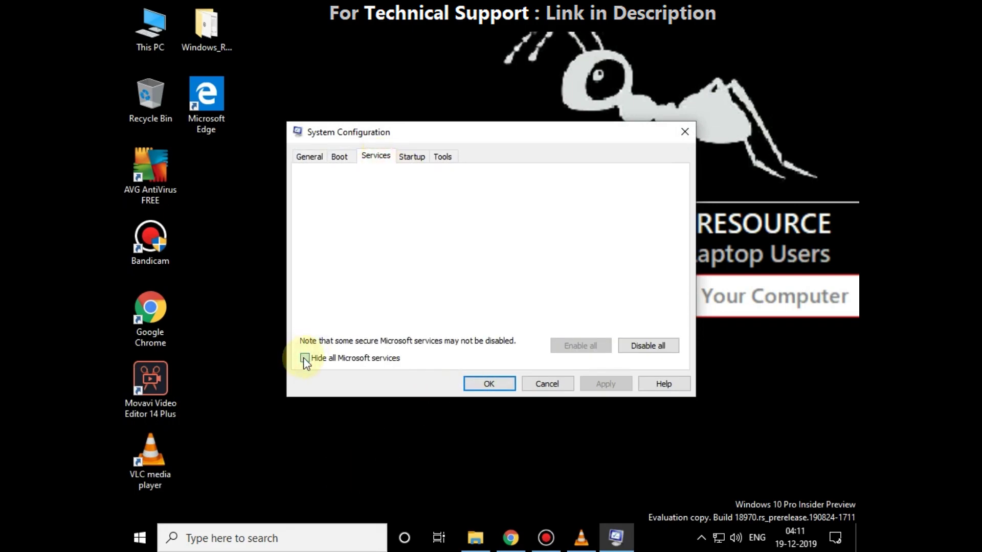
left_click(648, 346)
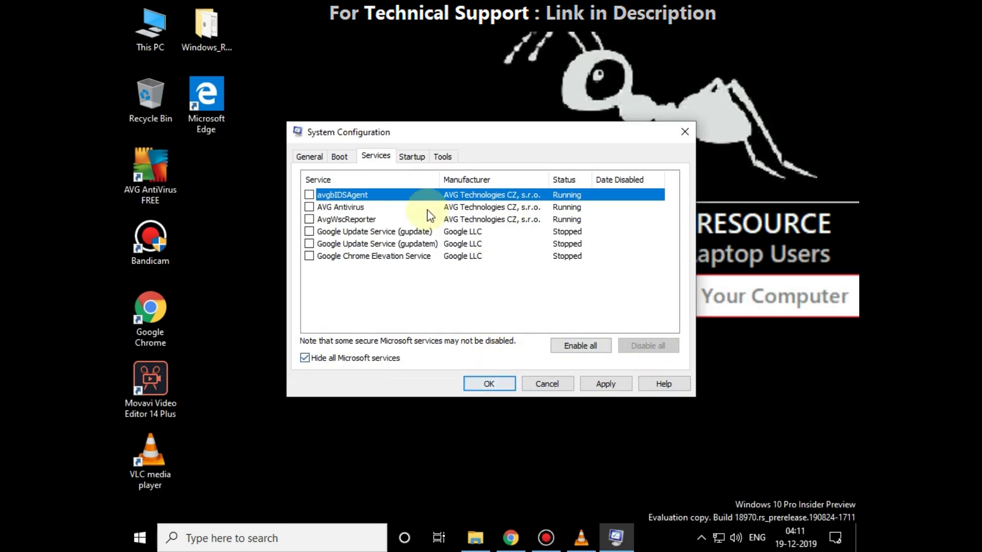
left_click(411, 157)
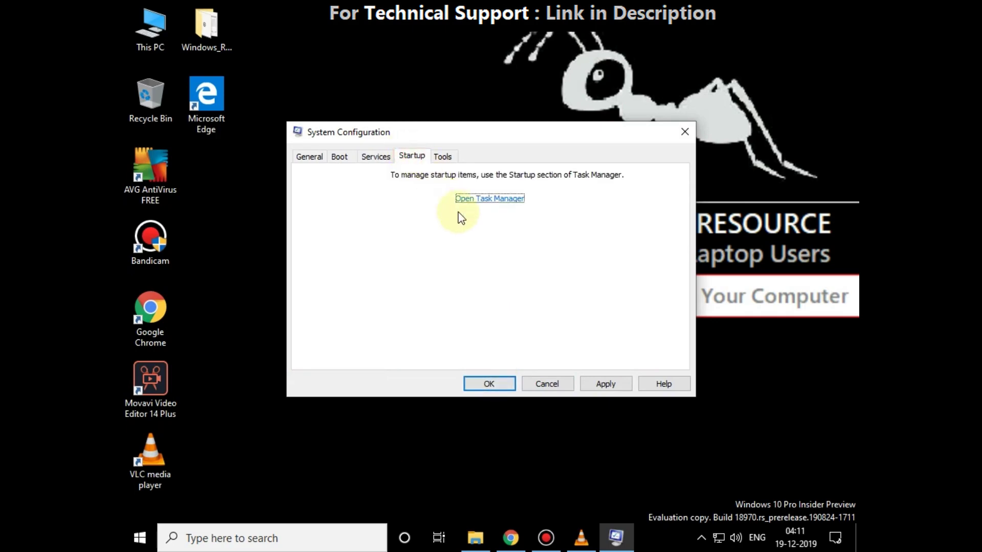
Step: Disable Microsoft OneDrive and the Windows Security item at startup in Task Manager, then move it aside
left_click(476, 199)
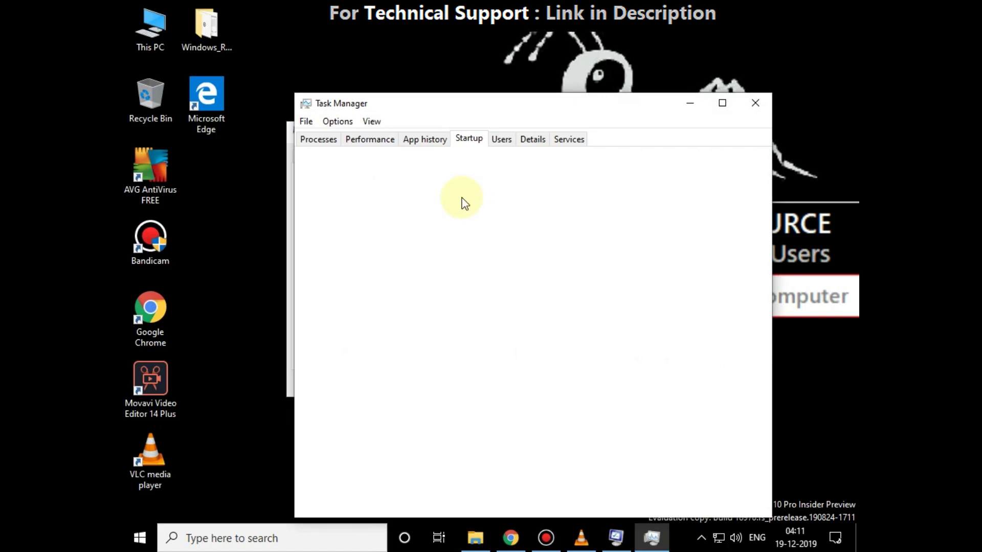
right_click(464, 237)
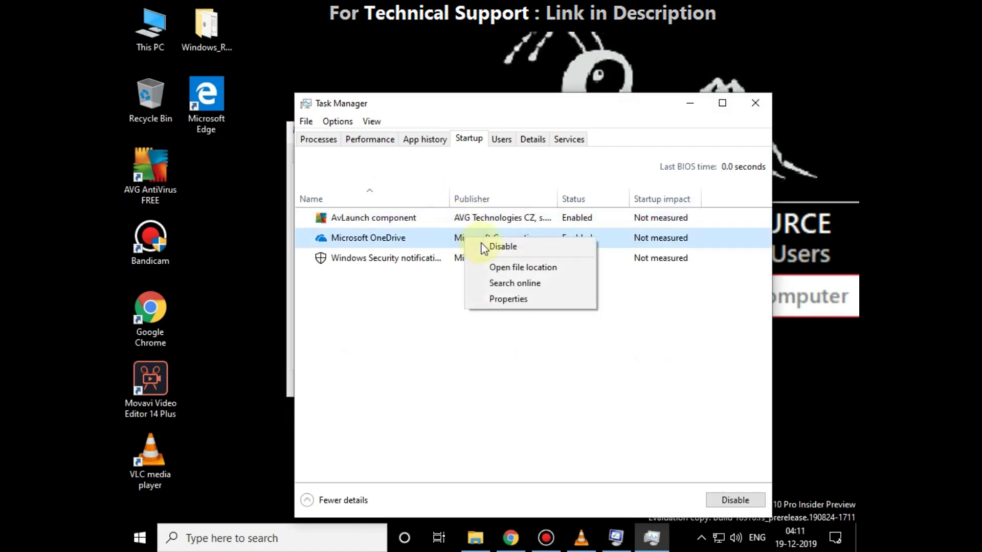
left_click(503, 247)
left_click(484, 260)
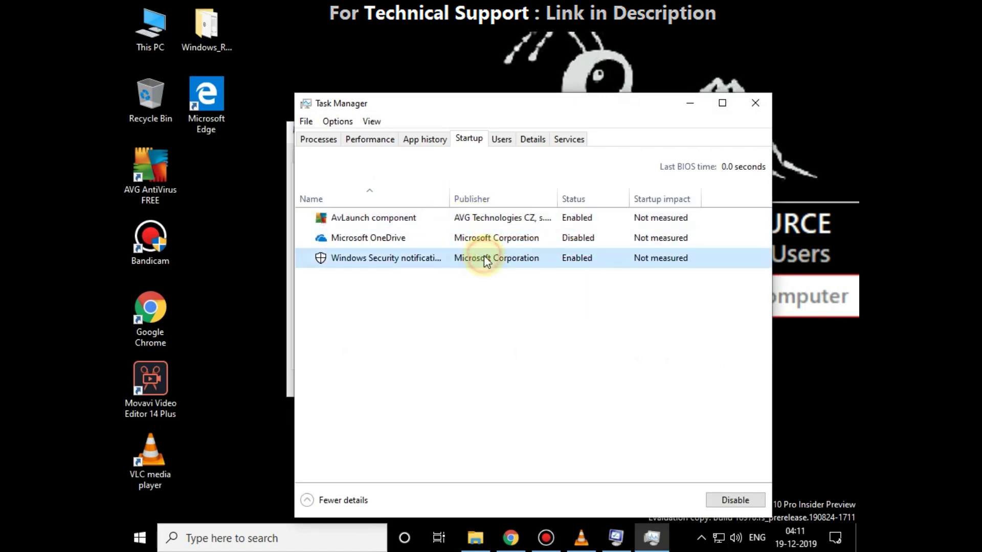
right_click(484, 259)
left_click(507, 266)
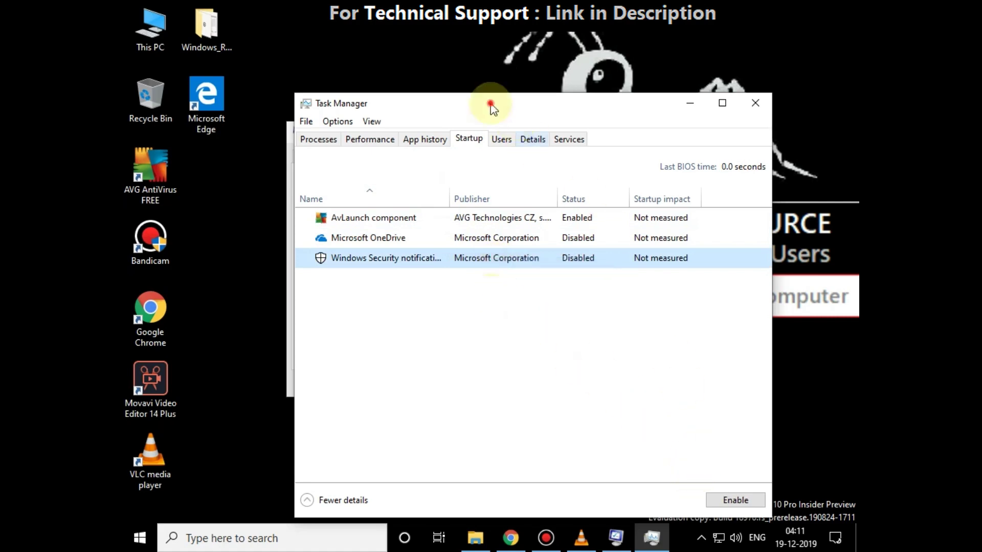
left_click_drag(495, 104, 583, 117)
Step: Apply the changes in System Configuration and confirm with OK
left_click(318, 132)
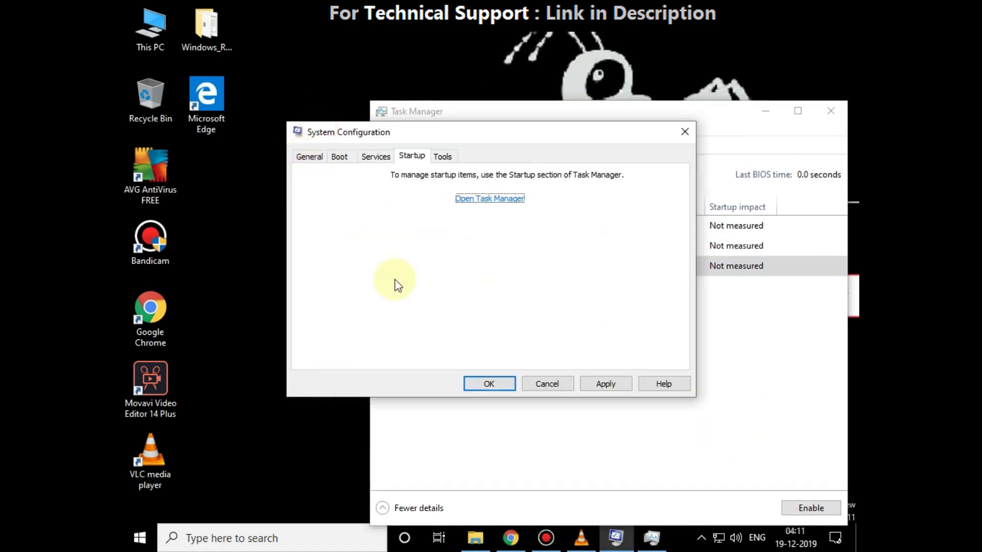
left_click(603, 384)
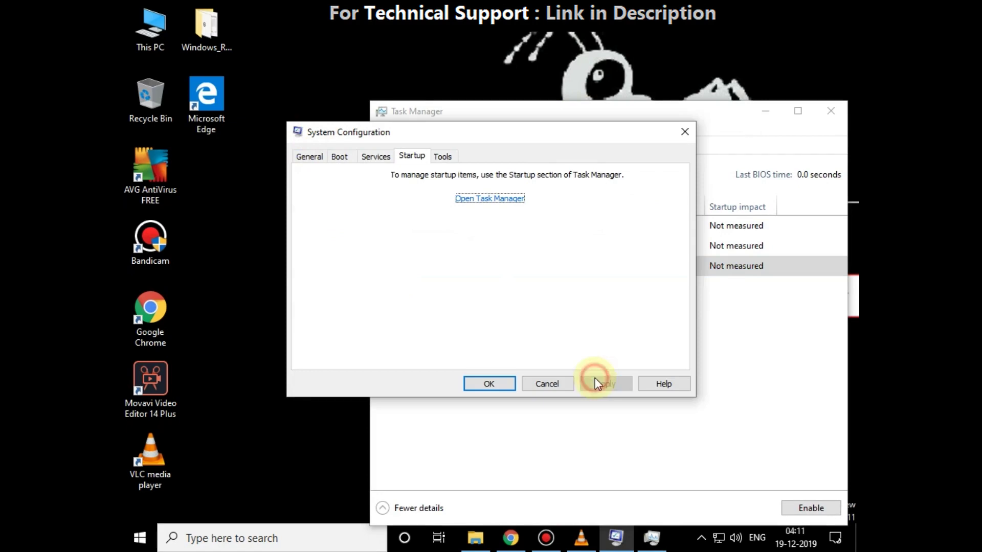
left_click(489, 384)
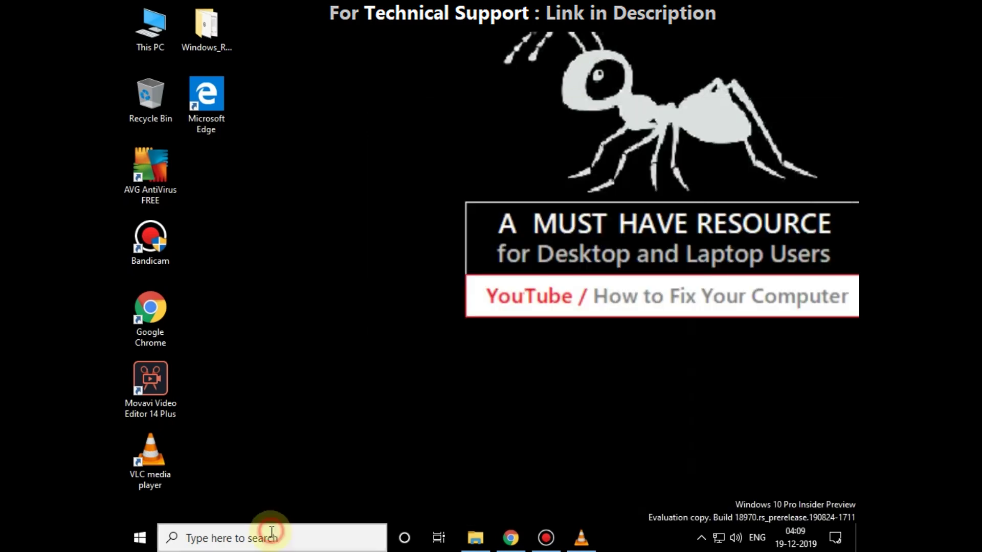
Step: Search for Run again and launch the prefilled msconfig command
left_click(263, 535)
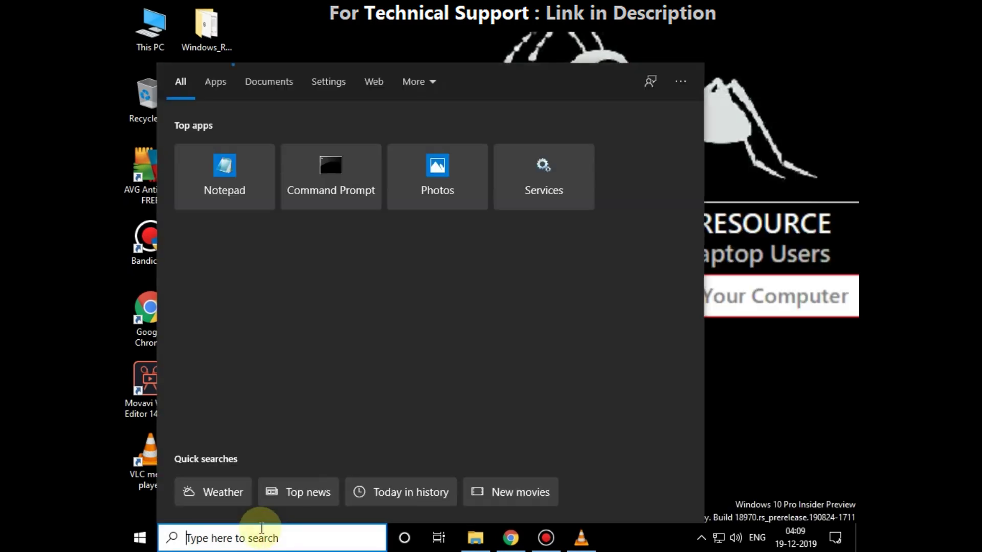
type("run")
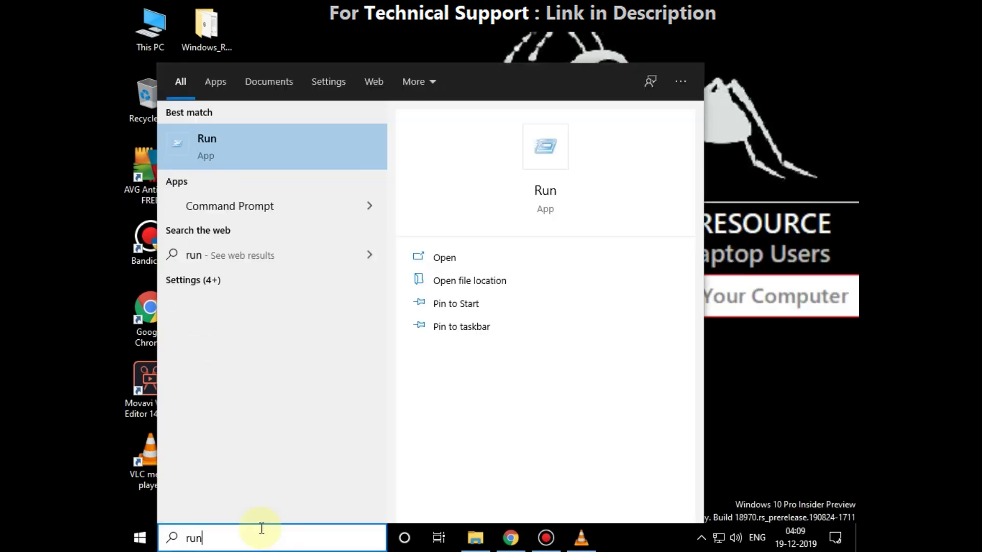
right_click(239, 152)
left_click(202, 152)
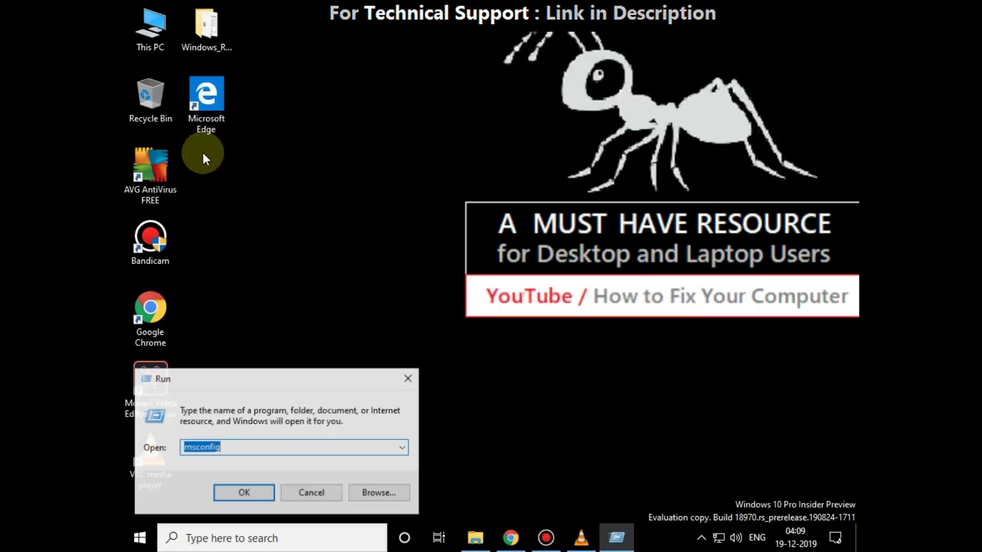
left_click(228, 447)
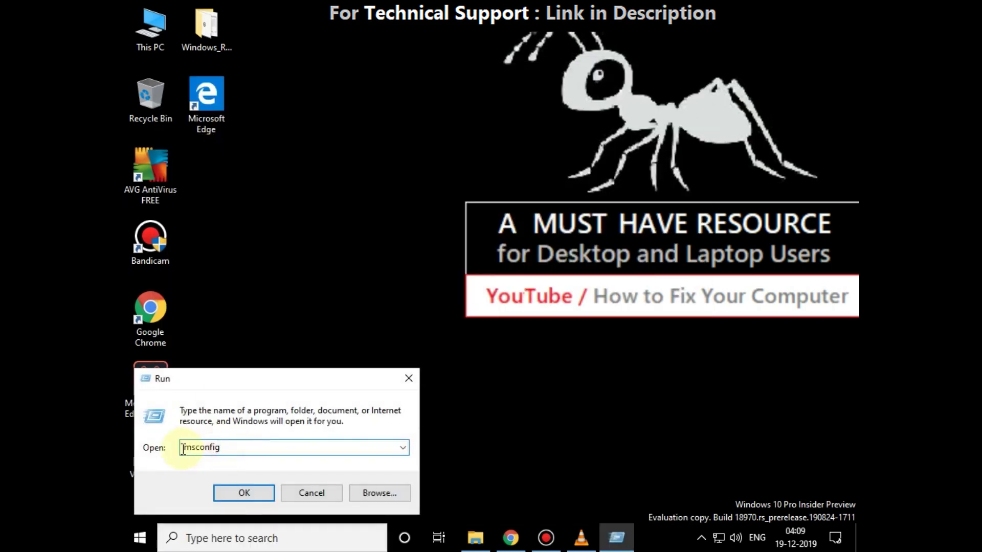
left_click(241, 492)
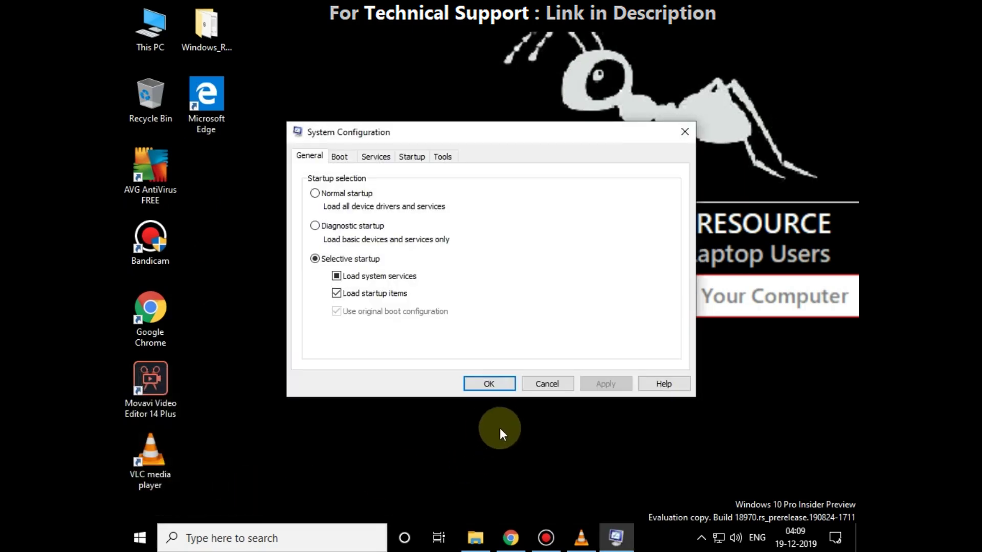
Step: Enable all services on the Services list, then move to Startup items
left_click(376, 159)
left_click(580, 346)
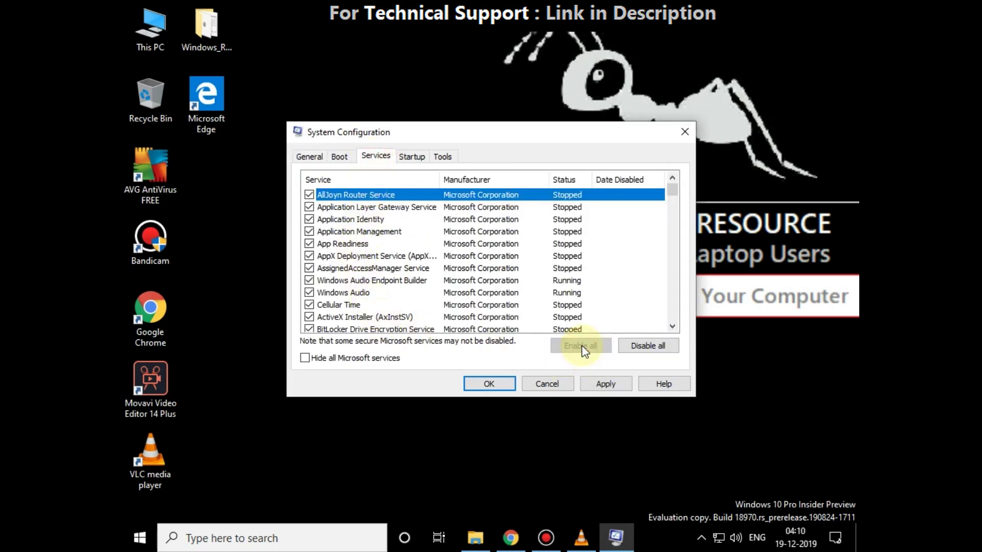
left_click(408, 157)
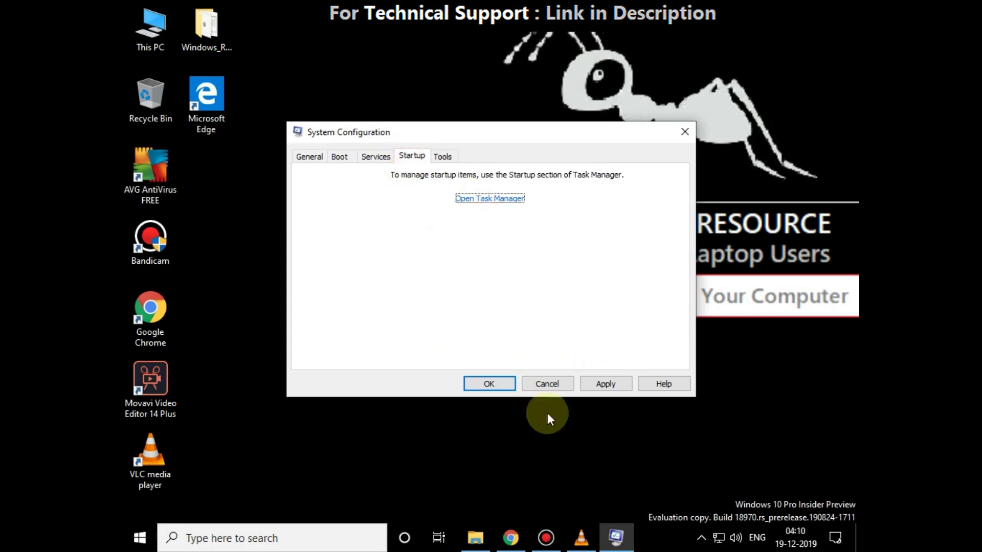
Step: Enable the Microsoft OneDrive and Windows Security notification startup items in Task Manager
left_click(486, 198)
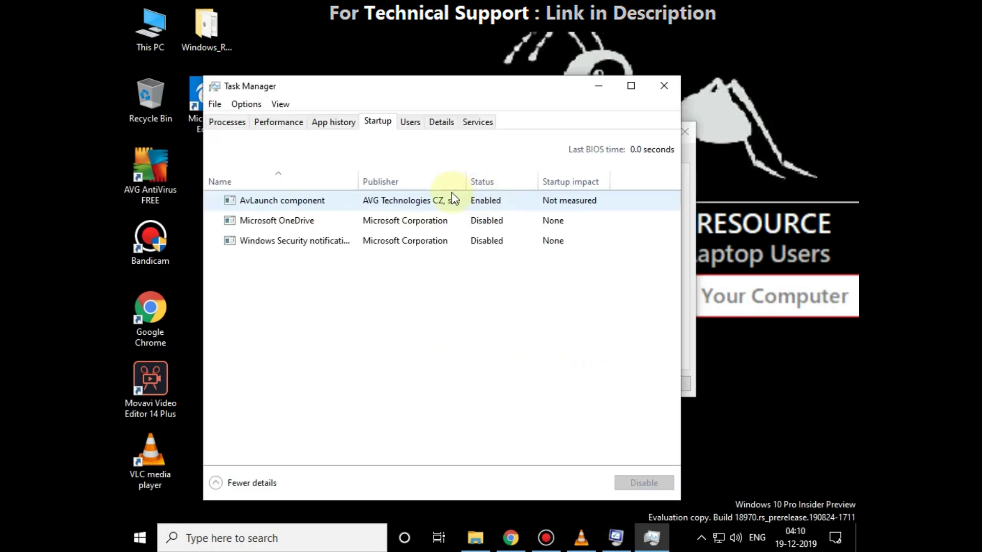
right_click(423, 225)
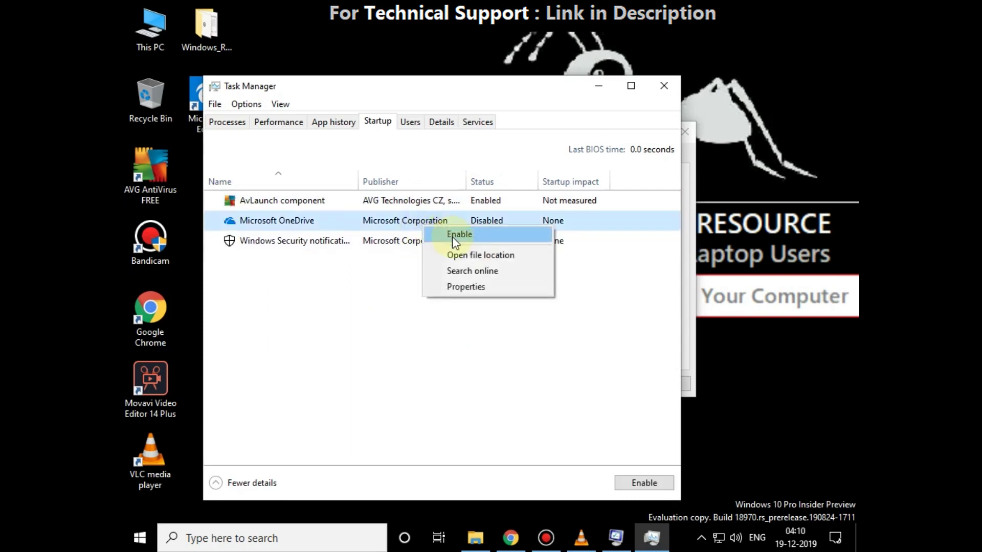
left_click(457, 235)
left_click(424, 245)
right_click(424, 244)
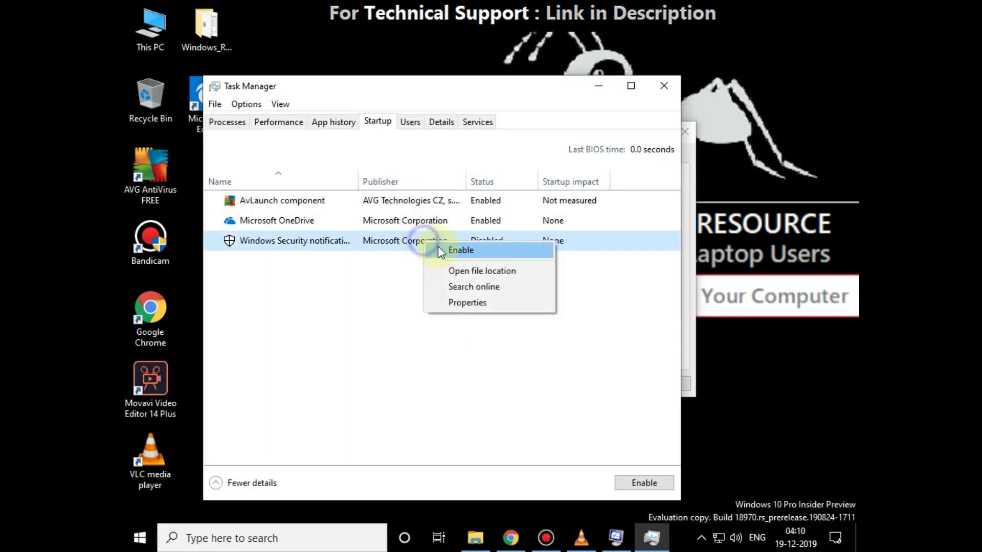
left_click(451, 249)
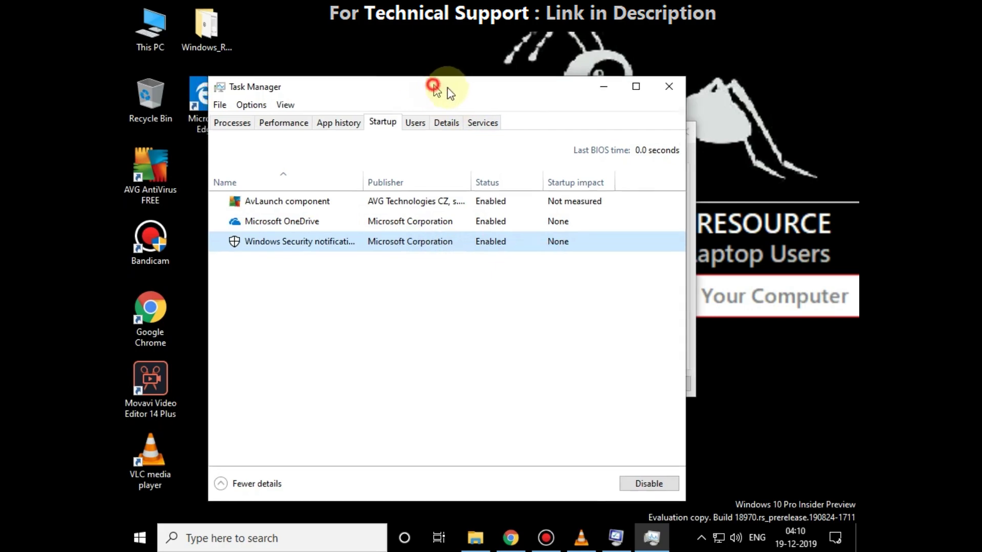
Step: Move Task Manager aside and bring System Configuration back to the front
left_click_drag(449, 107, 714, 123)
left_click(441, 135)
Step: Apply the System Configuration changes and confirm with OK
left_click_drag(388, 127, 360, 118)
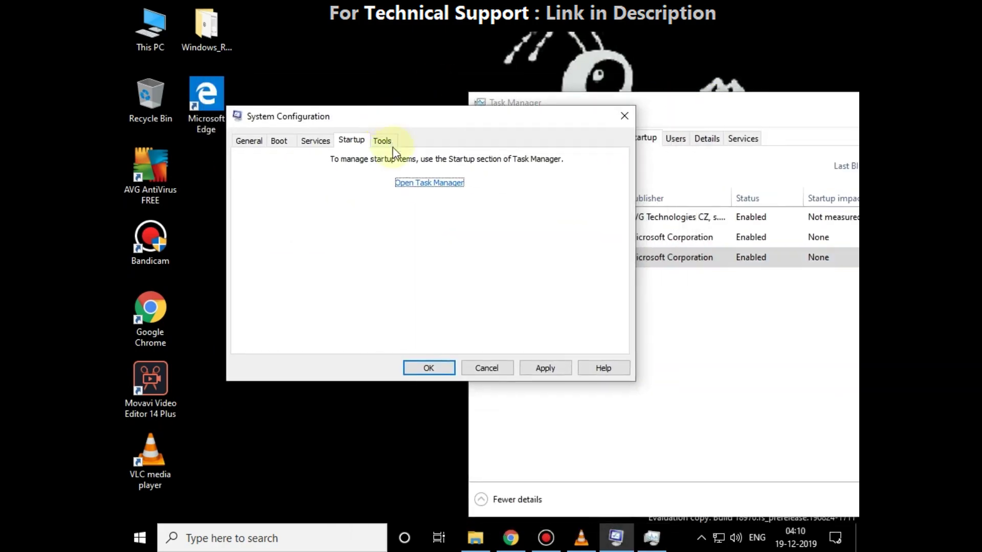
left_click(546, 368)
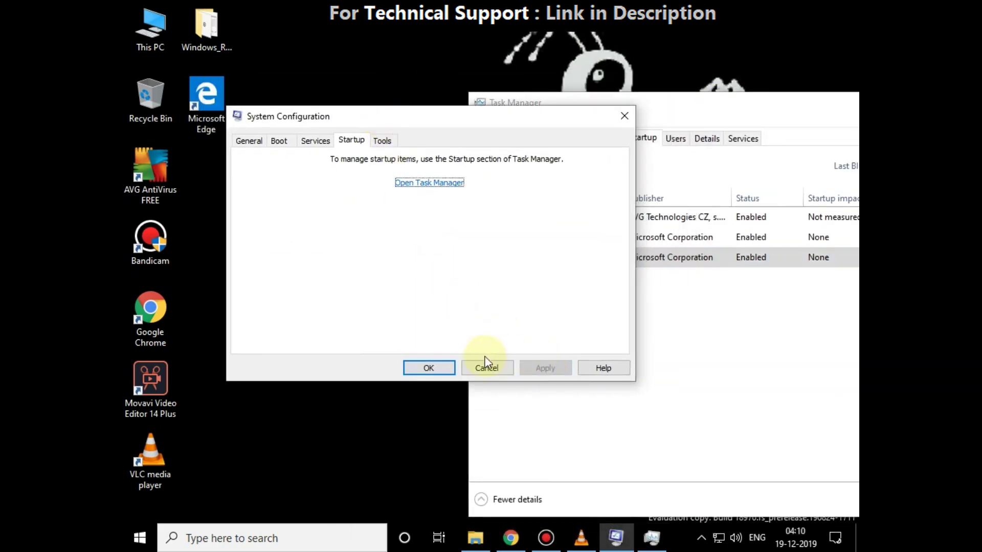
left_click(429, 369)
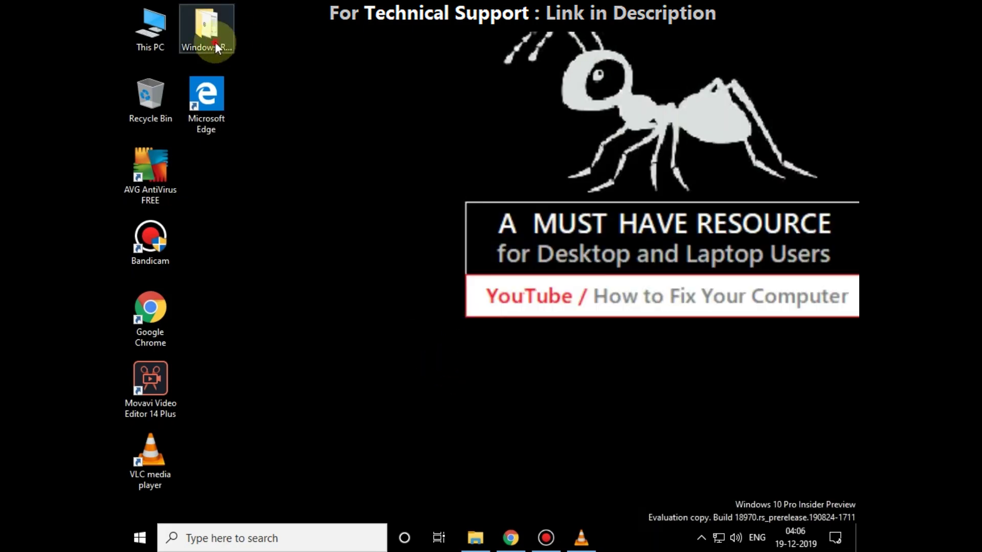
Step: Open the Windows_Repair_Toolbox folder from the desktop
left_click(214, 42)
double_click(214, 41)
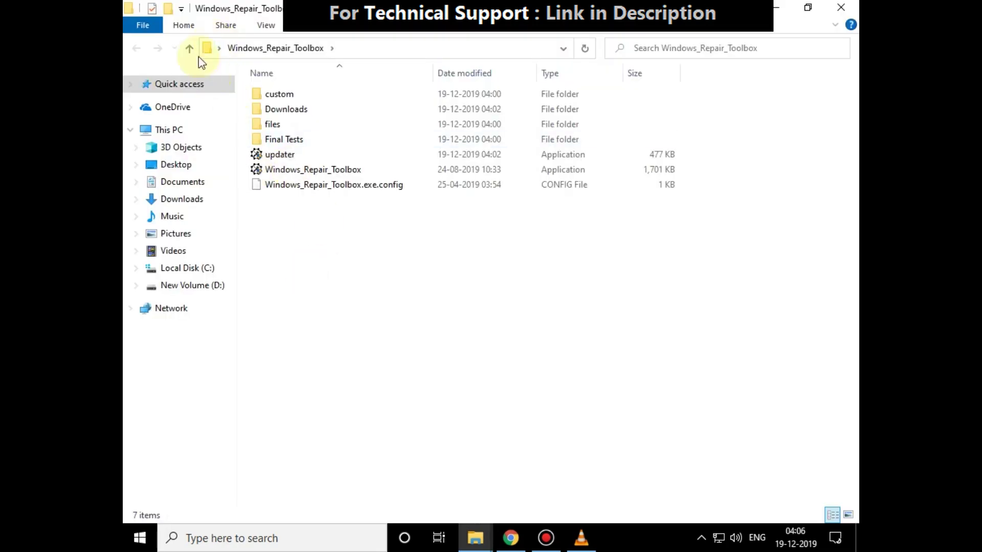
Step: Bring up Folder Options via View > Options > Change folder and search options
left_click(266, 25)
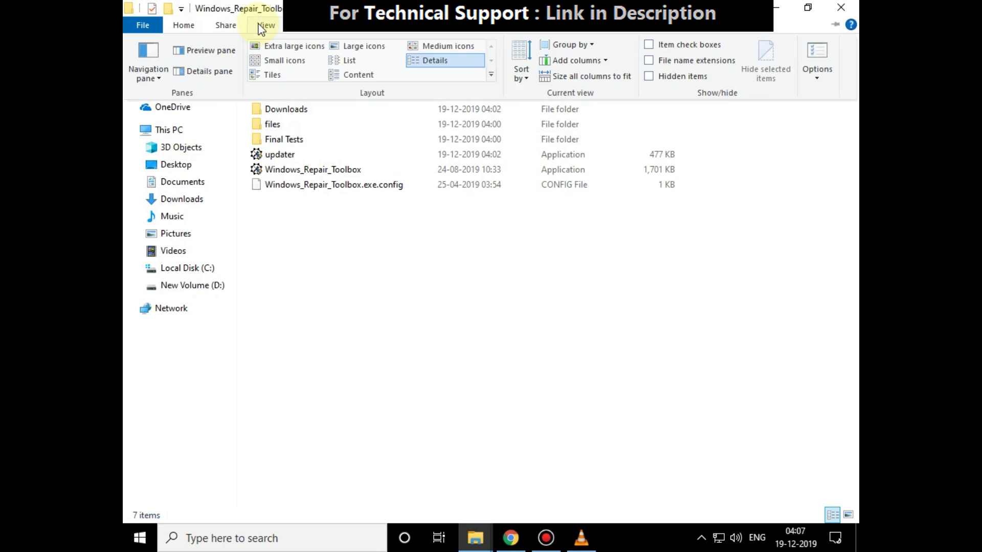
left_click(820, 80)
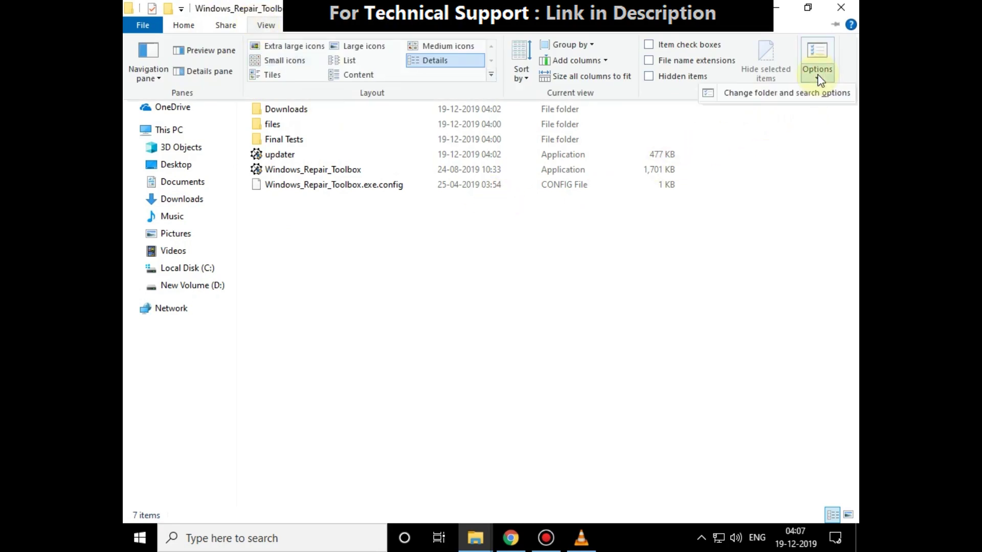
left_click(770, 95)
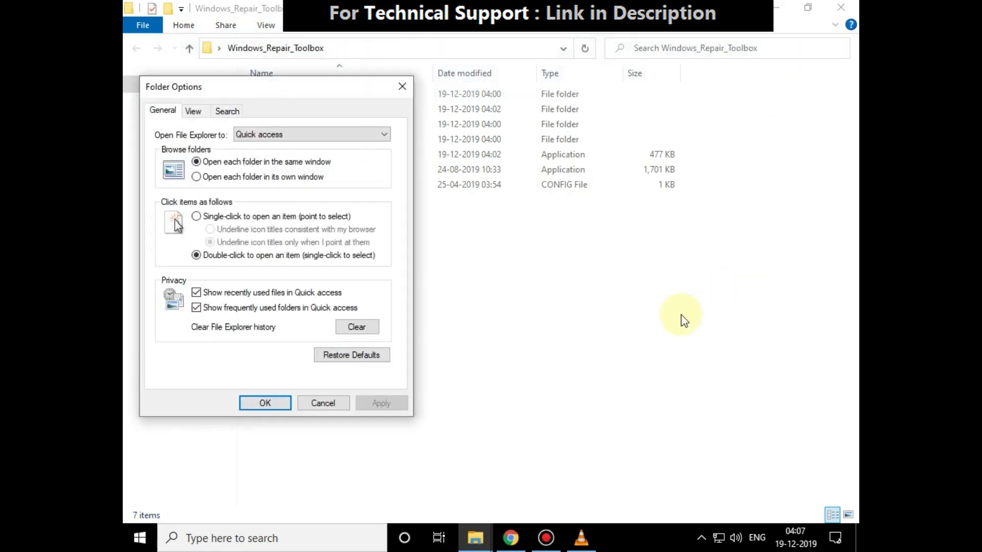
Step: Set File Explorer to open to This PC, apply it and dismiss the dialog
left_click(286, 135)
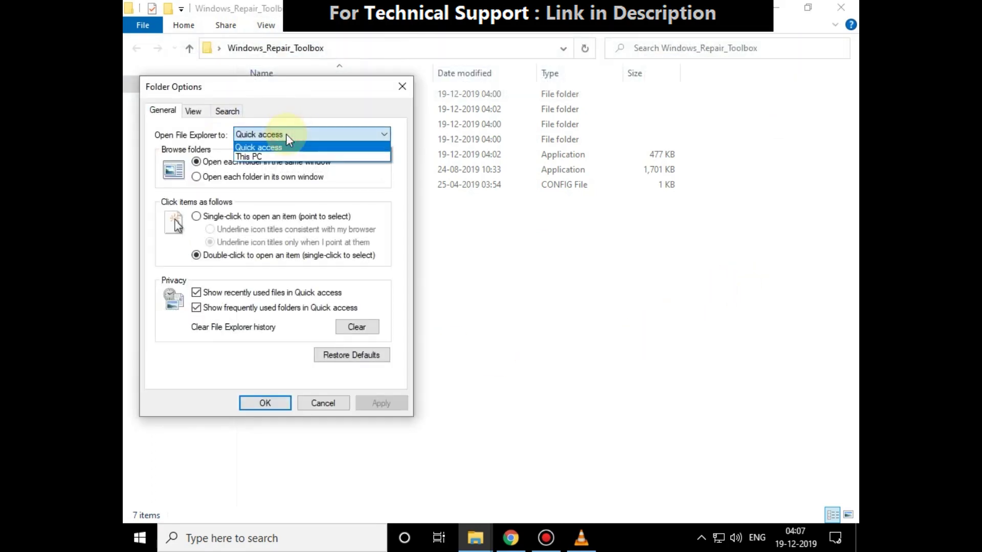
left_click(265, 156)
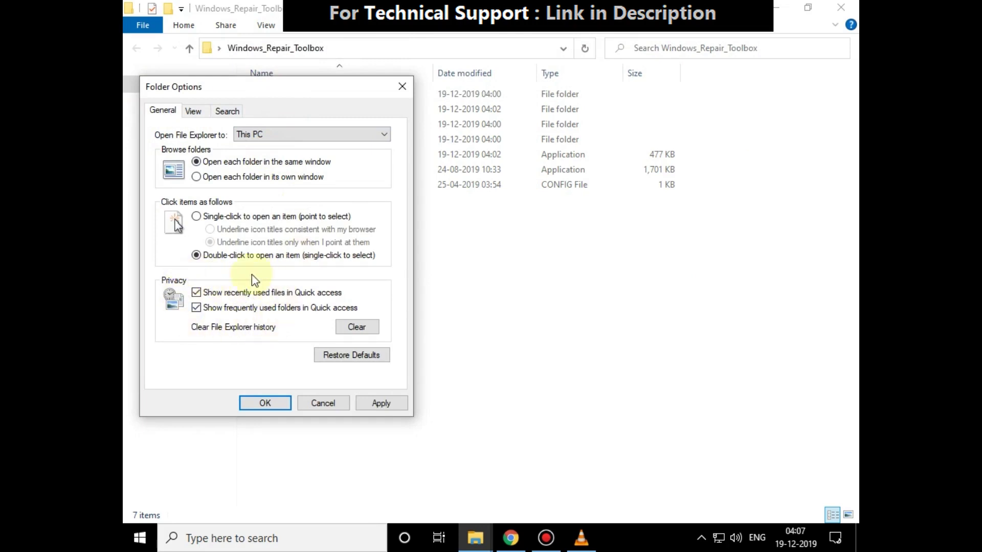
left_click(382, 403)
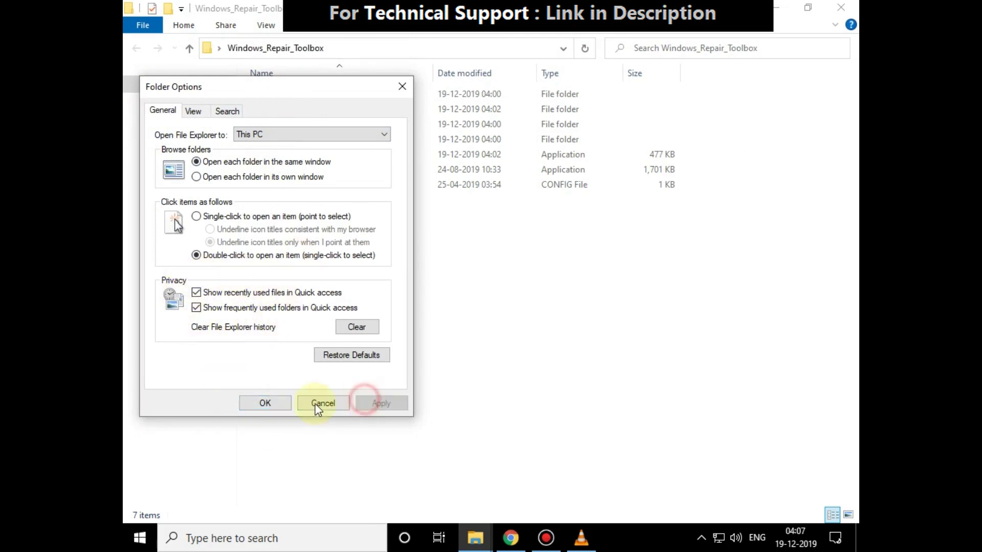
left_click(267, 404)
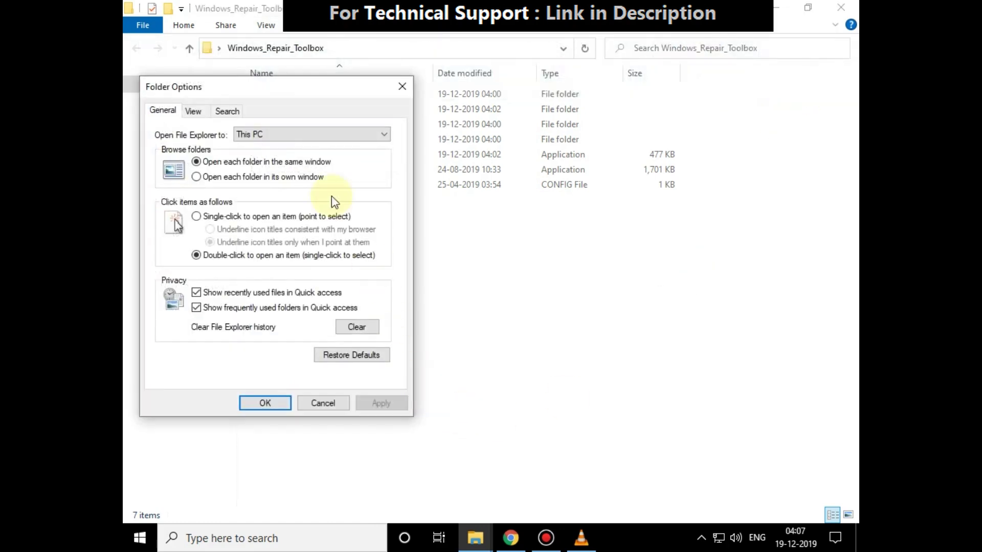
Step: Set File Explorer's starting location back to Quick access and show the View settings
left_click(313, 135)
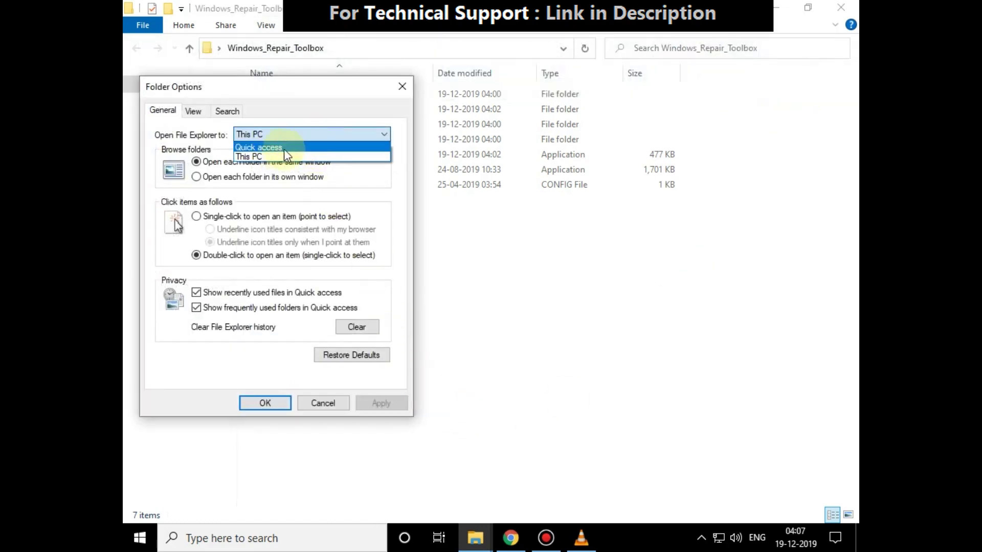
left_click(278, 151)
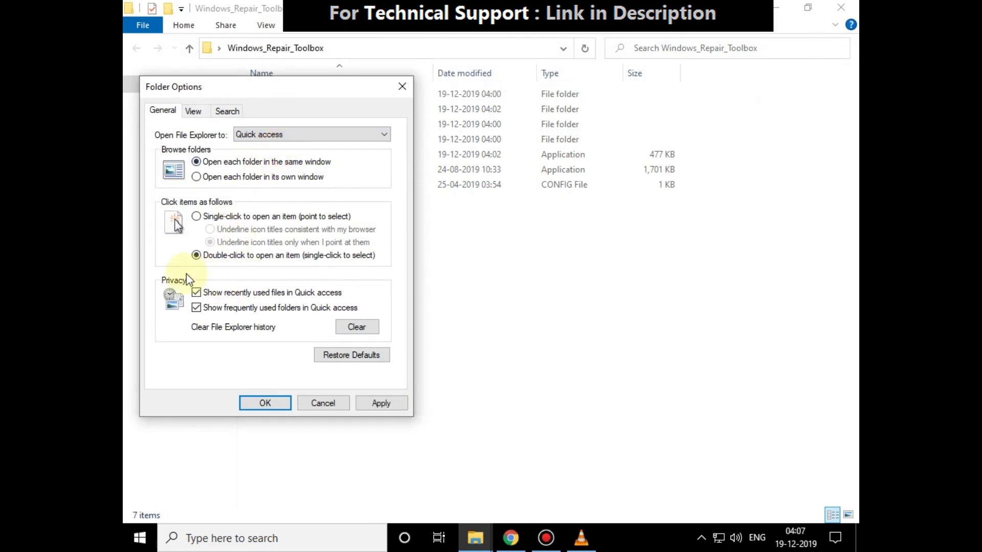
left_click(194, 111)
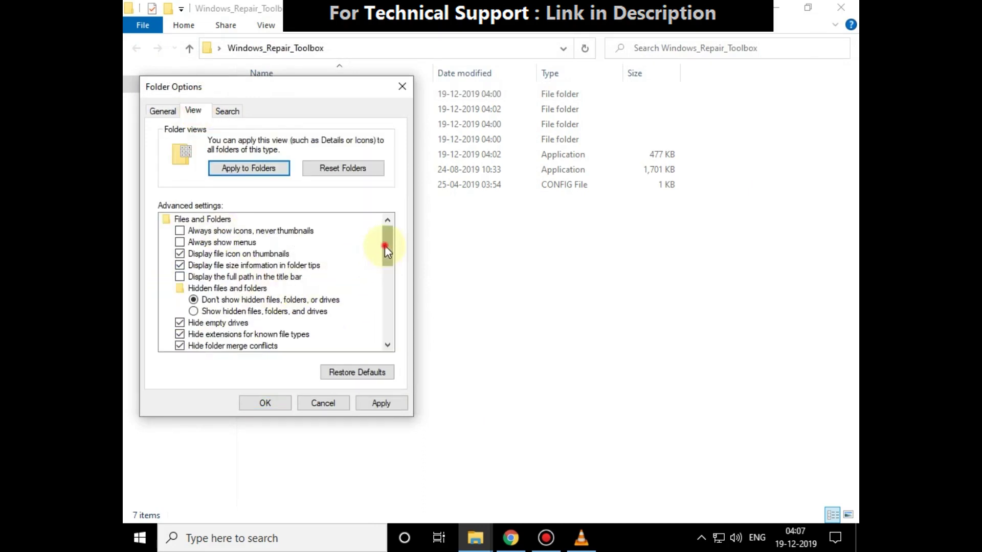
left_click_drag(385, 246, 383, 294)
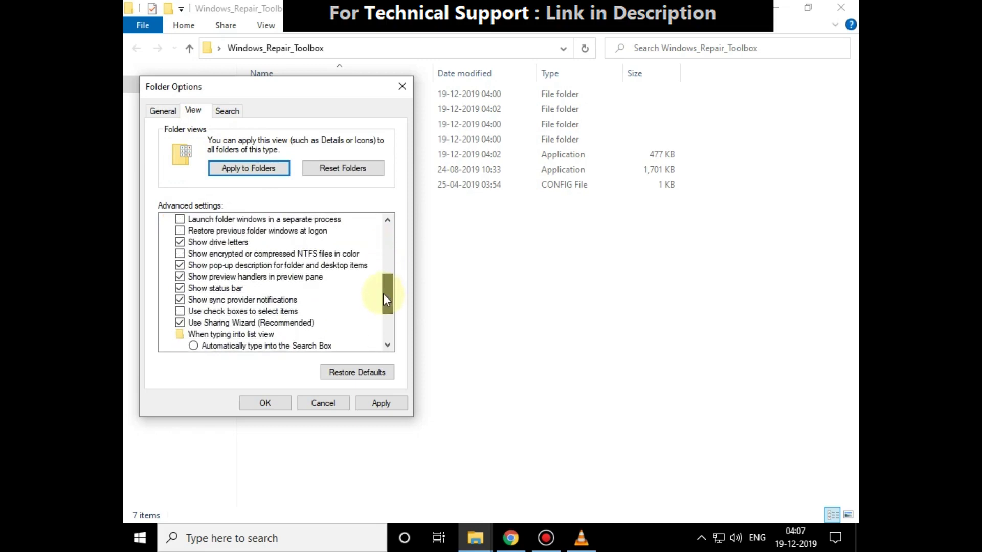
Step: Tick Show preview handlers in preview pane, apply and confirm Folder Options
left_click(182, 278)
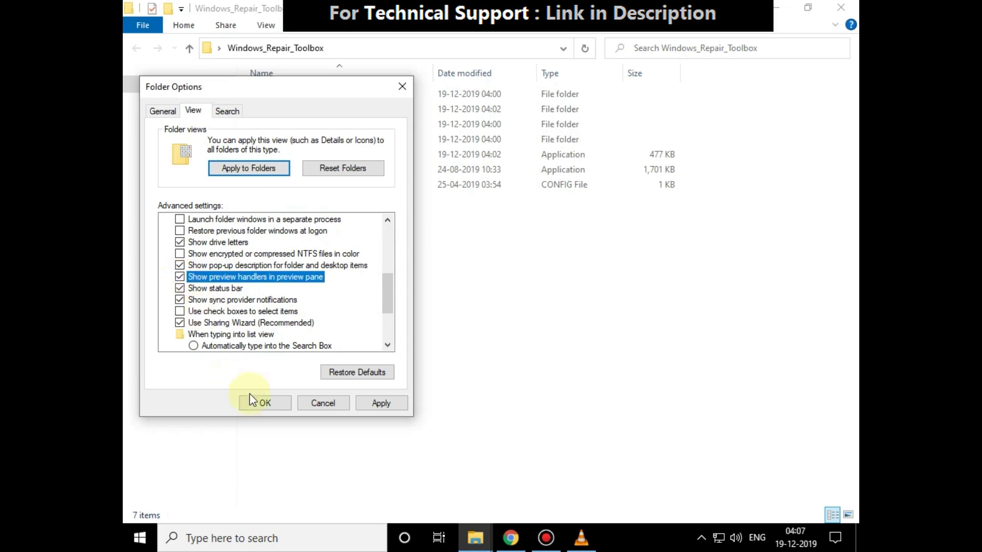
left_click(381, 404)
left_click(264, 403)
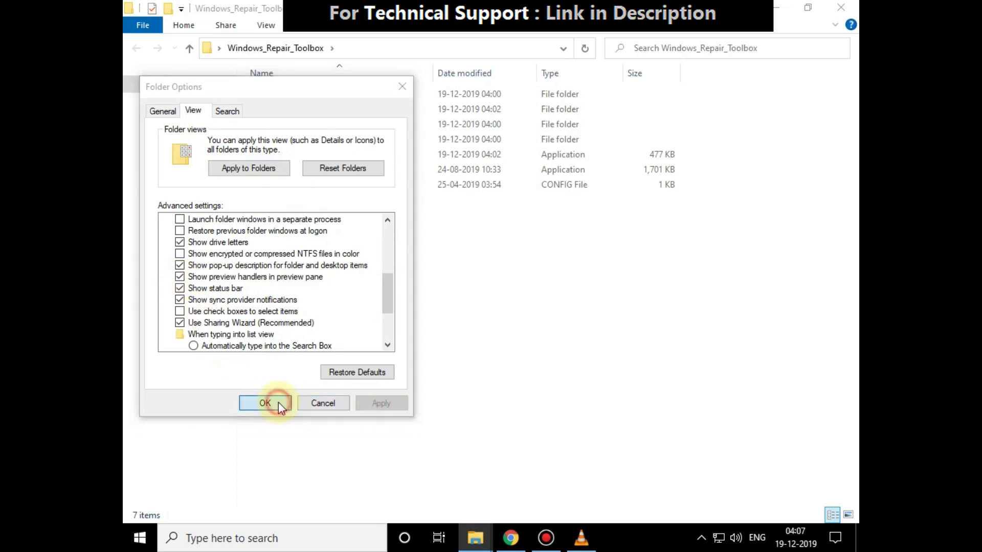
Step: Close the folder window, refresh the desktop and bring up the Start menu
left_click(842, 8)
right_click(338, 186)
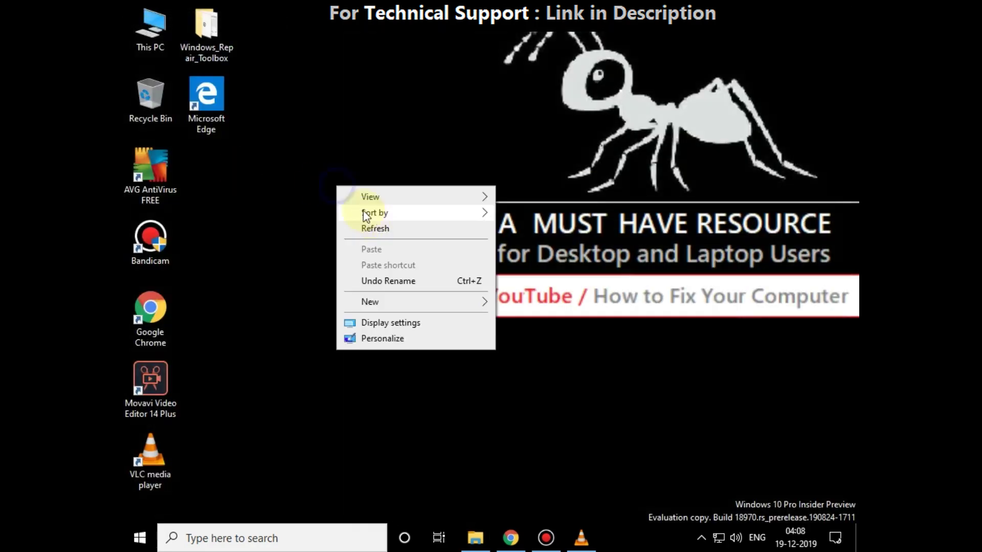
left_click(376, 228)
left_click(140, 537)
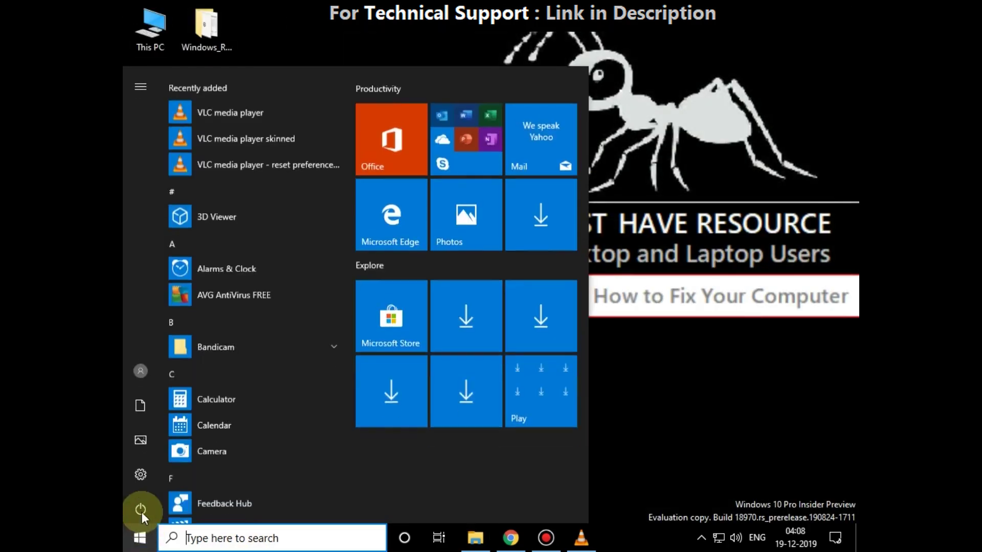